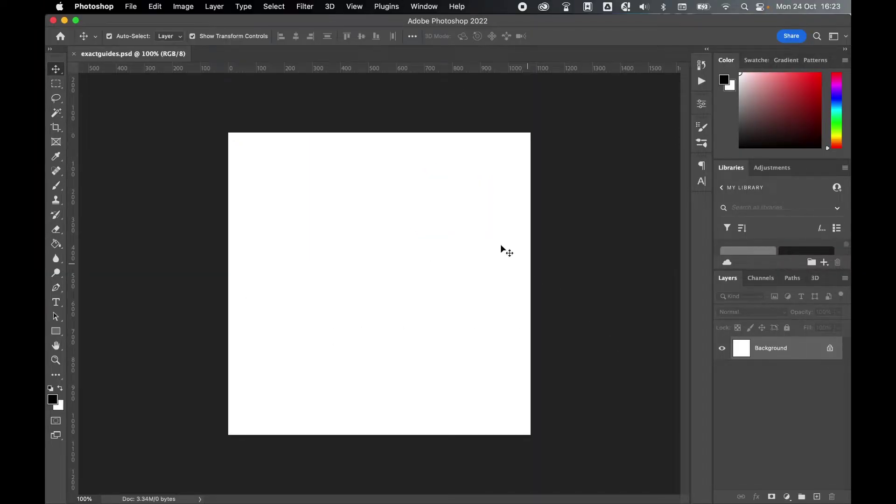
click(355, 7)
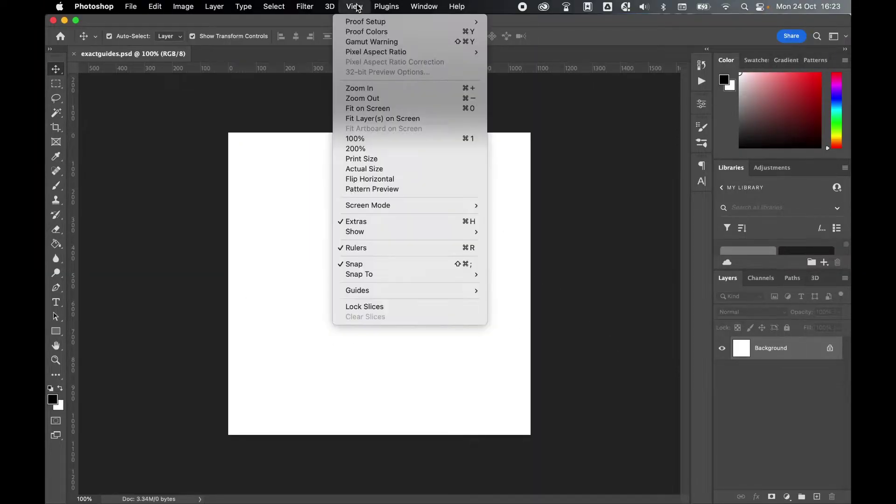
click(280, 243)
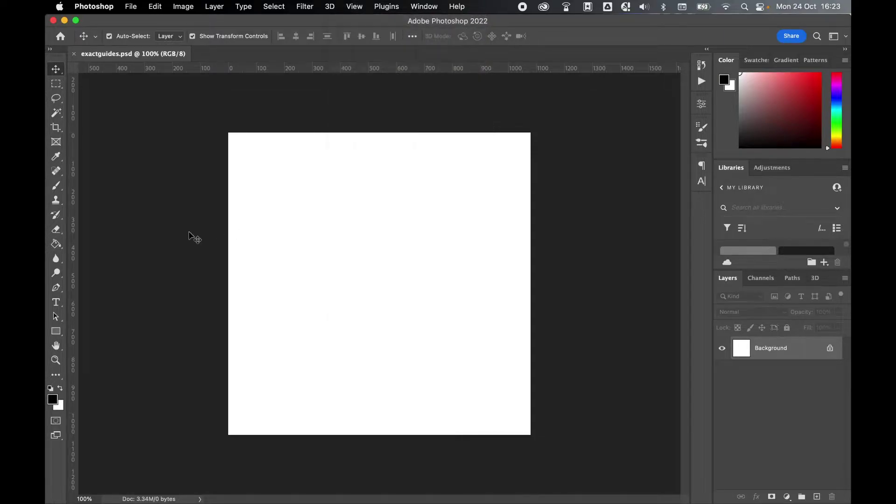
drag(72, 242, 257, 255)
drag(302, 67, 300, 160)
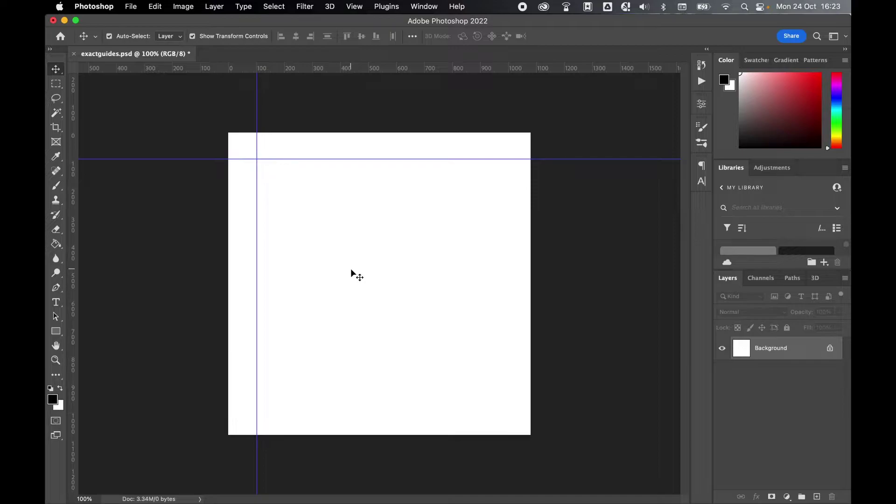
key(super+semicolon)
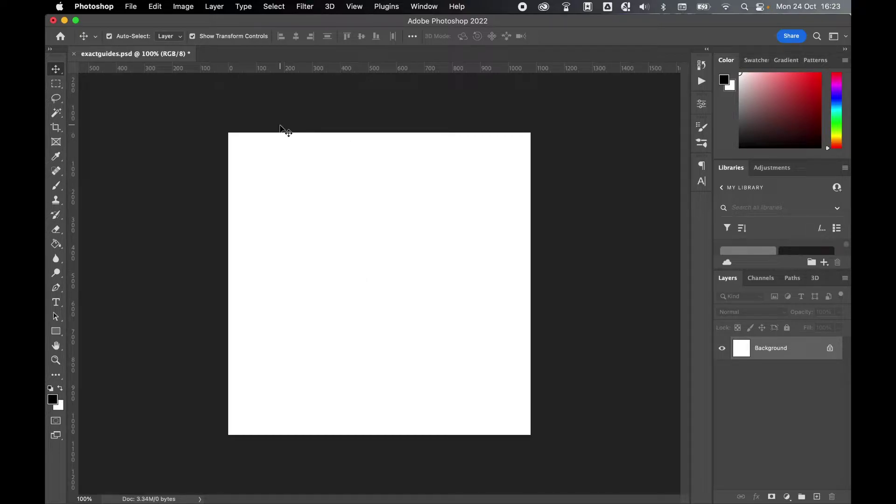
Step: Confirm in Image Size that the canvas is 1080 × 1080 px at 72 pixels/inch, then close it unchanged
click(183, 7)
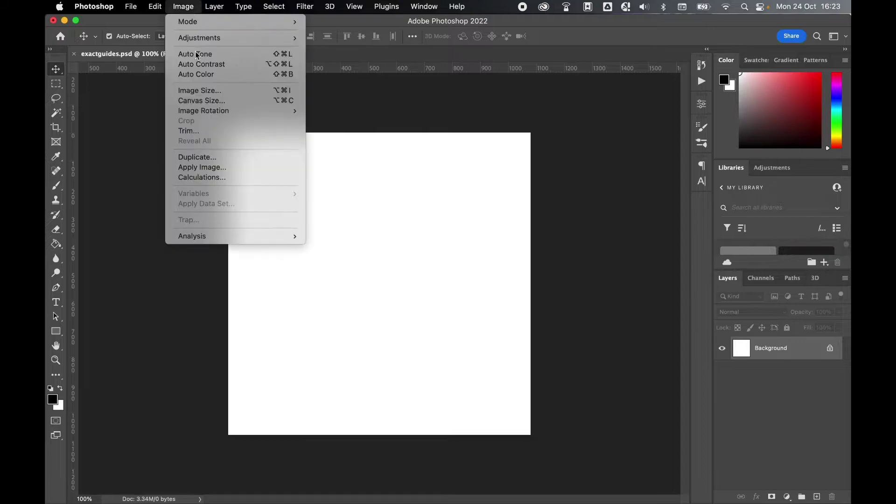
click(194, 92)
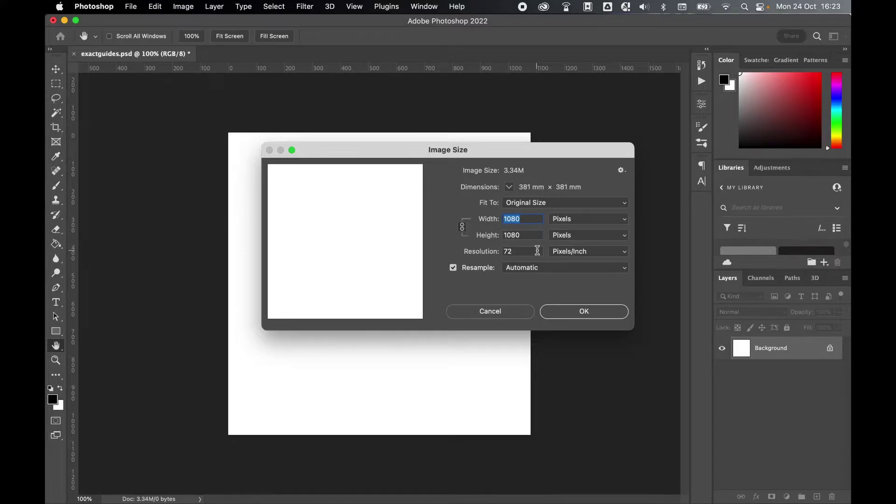
click(584, 312)
Step: Add a vertical guide at 20 px in medium blue through the New Guide dialog
click(354, 6)
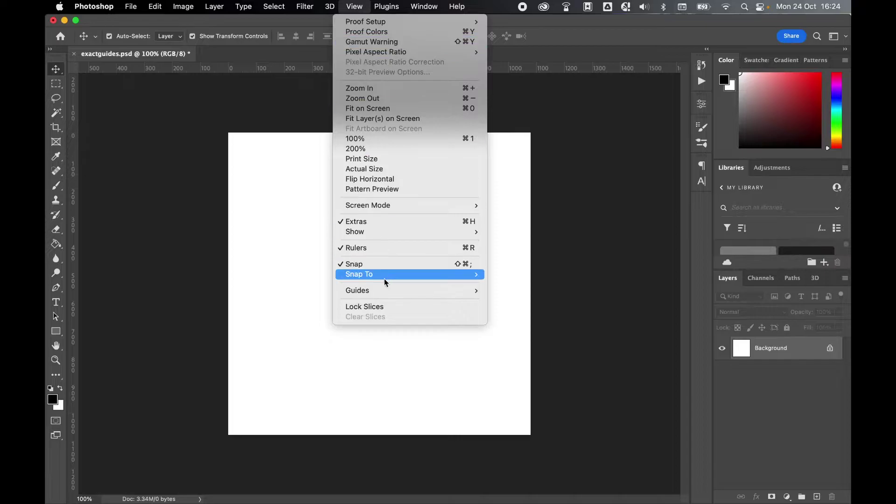
mouse_move(380, 291)
click(525, 352)
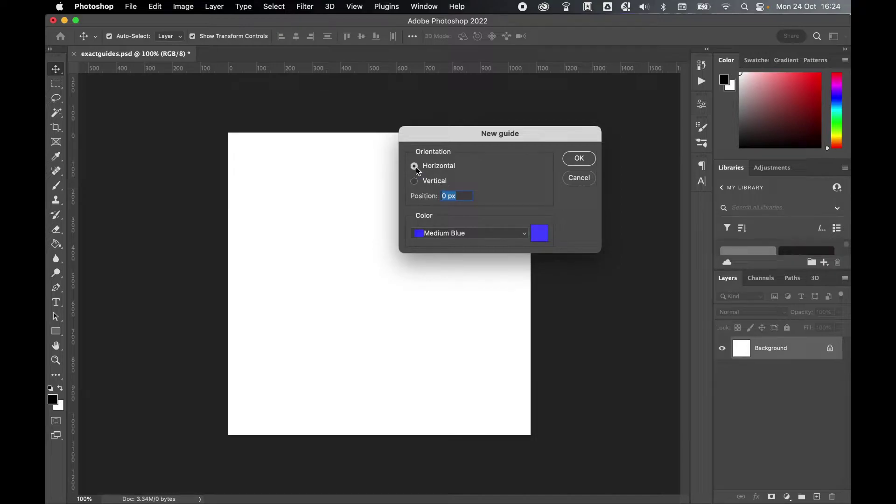
click(414, 182)
text(20)
click(532, 232)
click(796, 157)
click(572, 162)
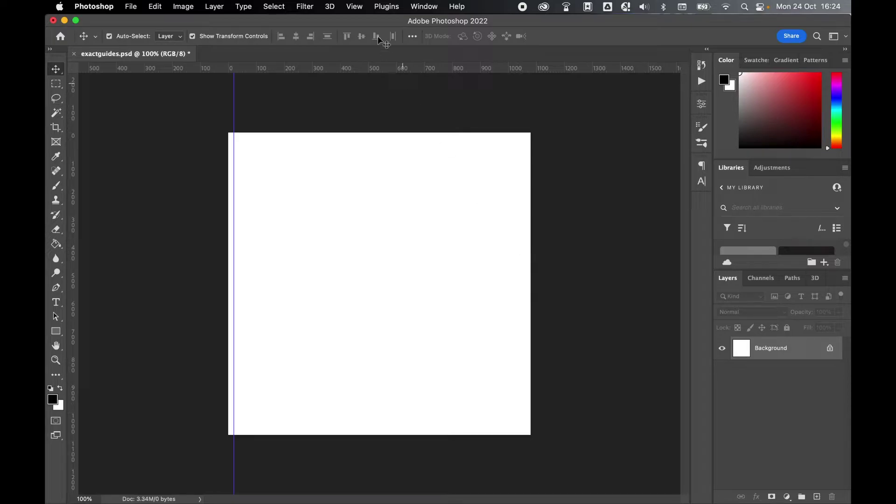
click(354, 6)
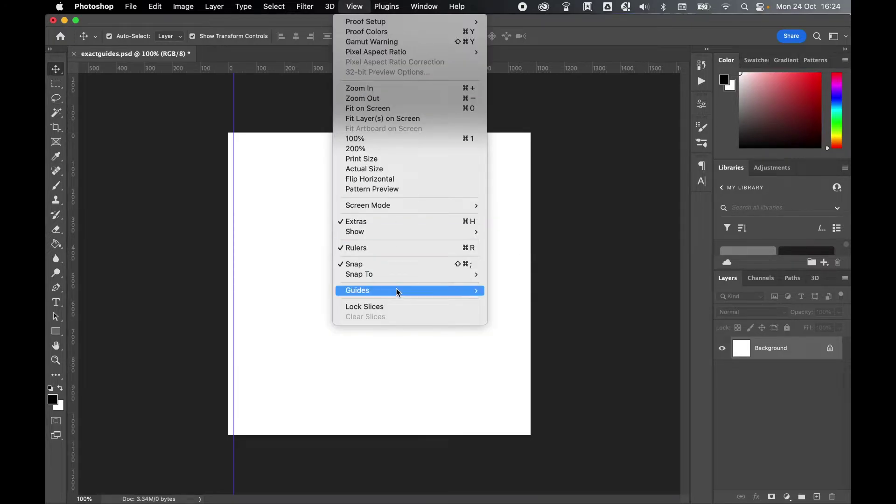
mouse_move(399, 290)
click(527, 352)
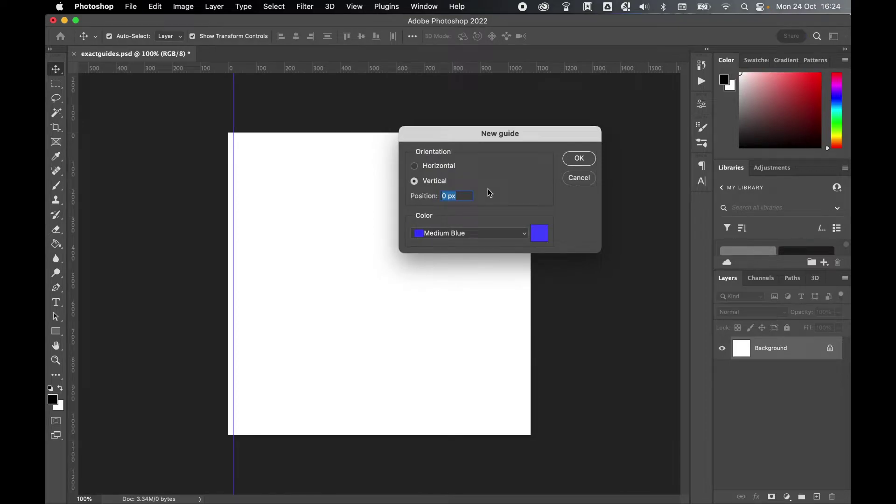
text(1080-20)
click(578, 160)
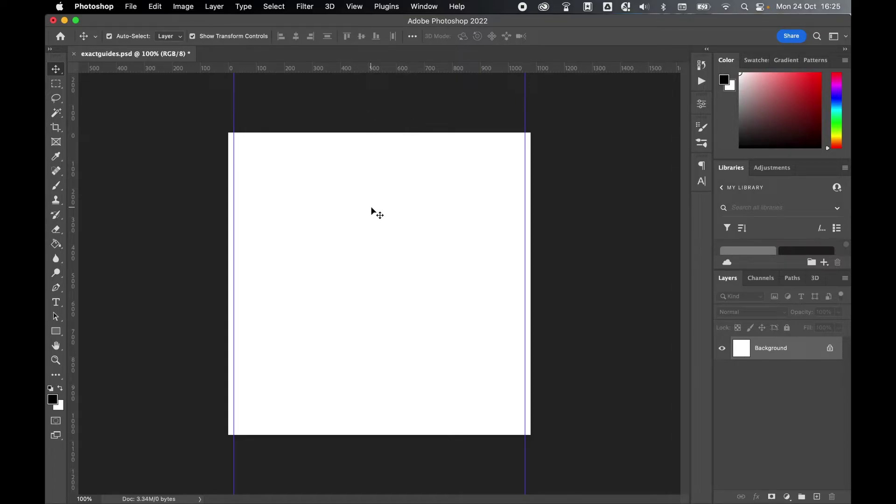
Step: Add a vertical guide at position 1080/2, the 540 px canvas centre
click(354, 6)
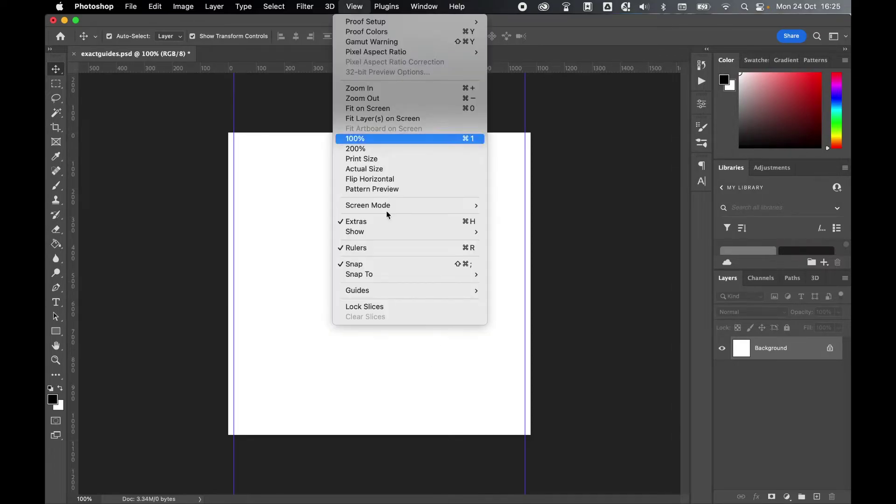
mouse_move(401, 292)
click(508, 349)
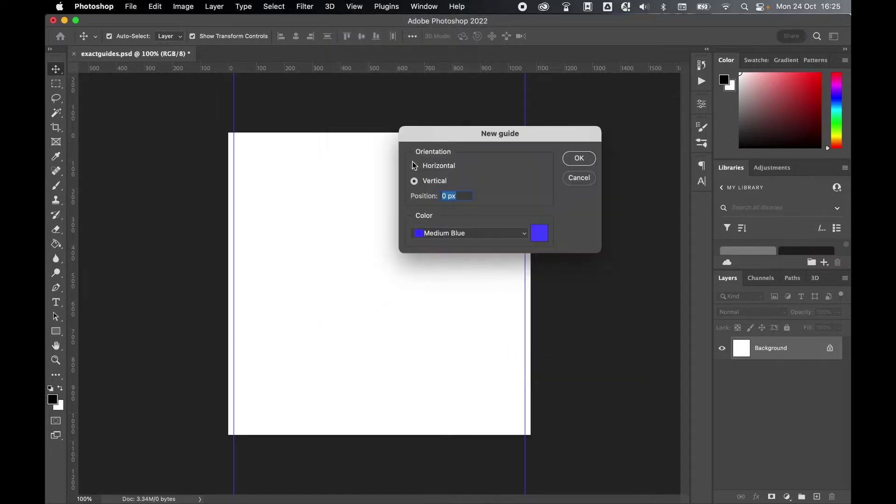
text(1080/2)
click(581, 158)
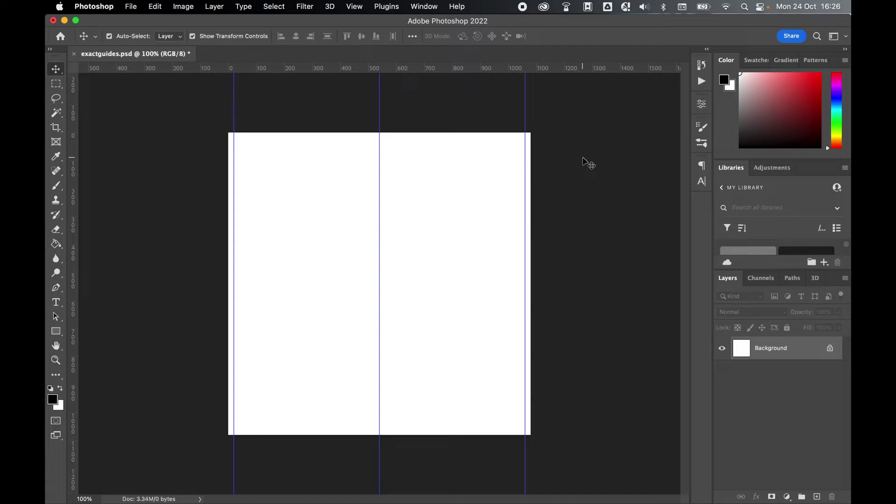
Step: Undo the three single guides and start a New Guide Layout with 4 columns and 3 rows
key(super+z)
key(super+z)
key(super+z)
click(354, 6)
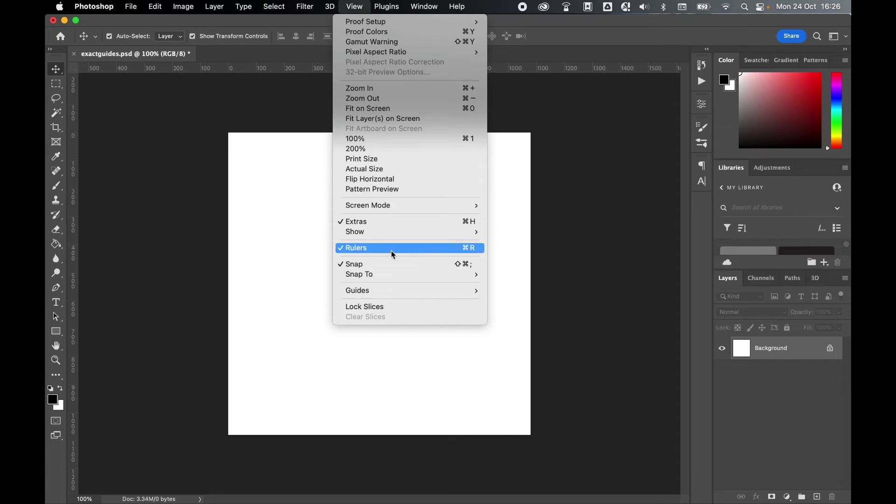
mouse_move(392, 291)
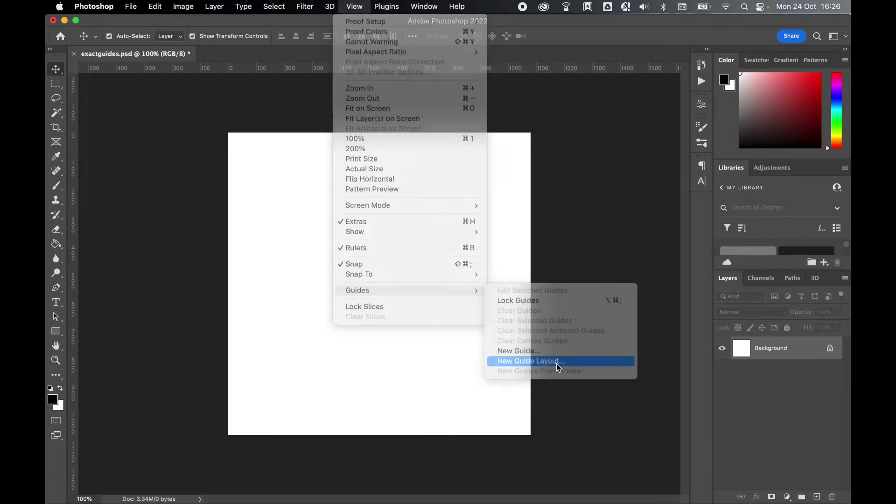
click(556, 363)
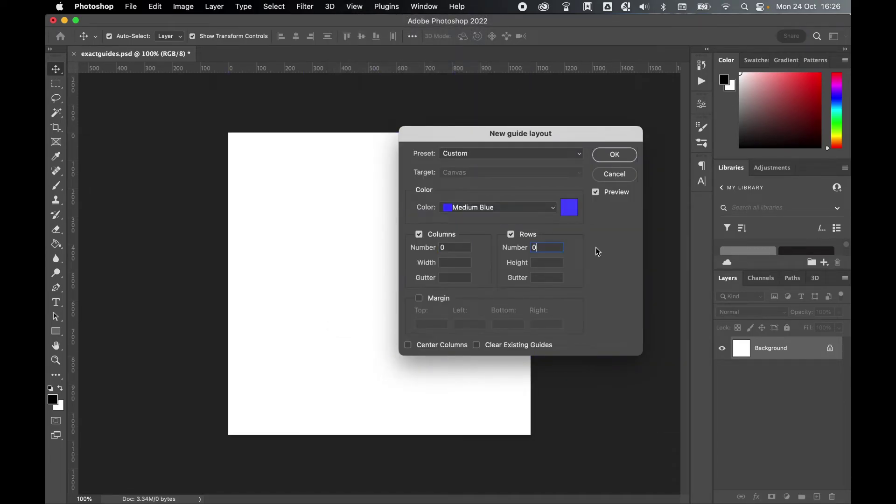
double_click(449, 247)
text(4)
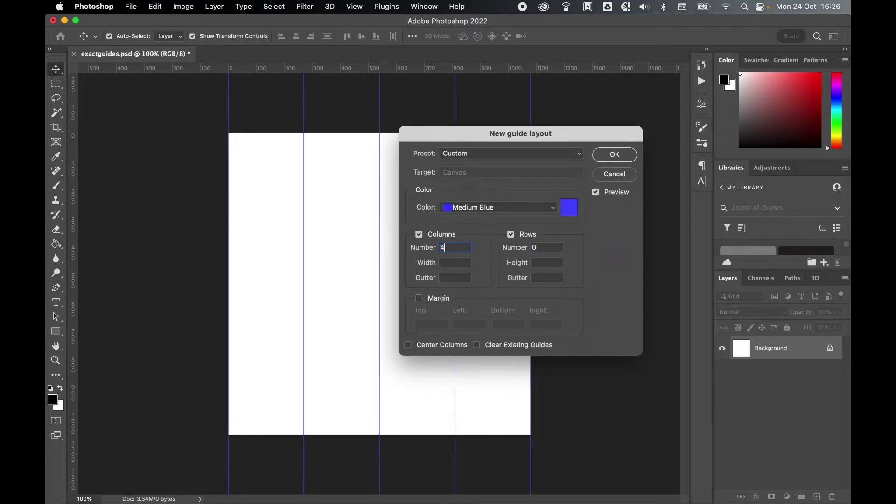
double_click(534, 245)
text(3)
Step: Set the layout's column gutter to 0 and column width to 100 px
click(452, 279)
text(10)
key(BackSpace)
key(BackSpace)
text(0)
click(458, 261)
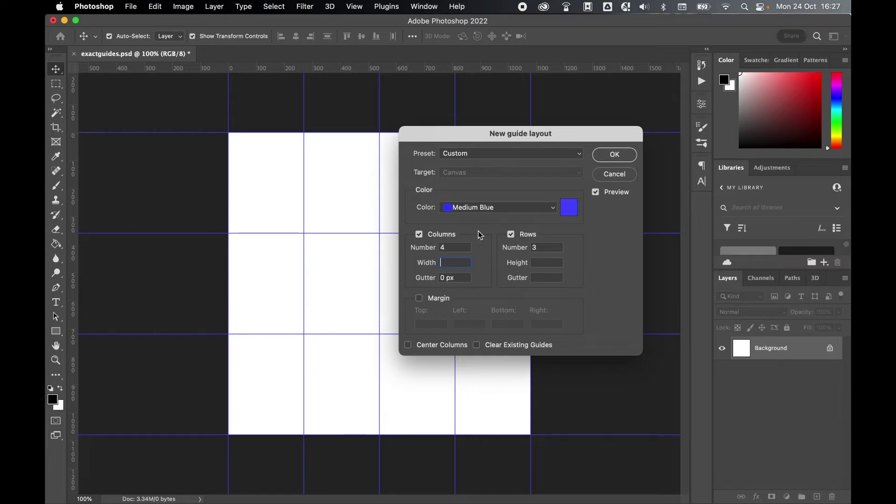
text(100)
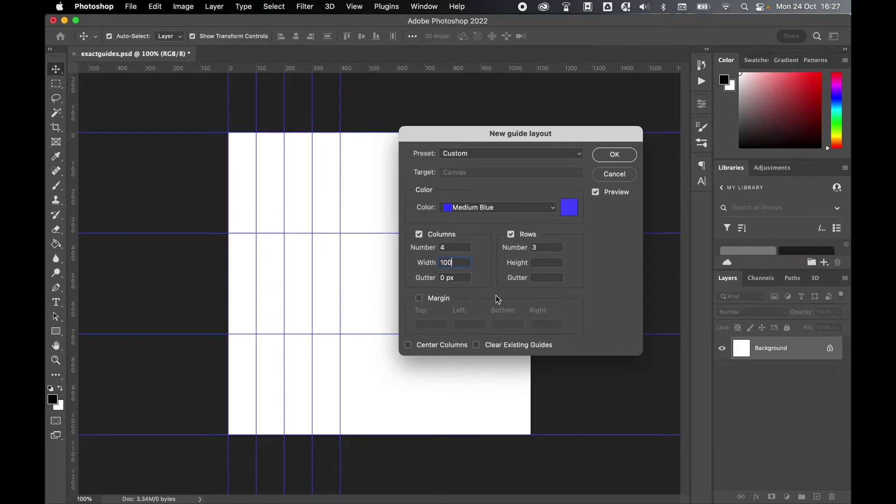
click(568, 207)
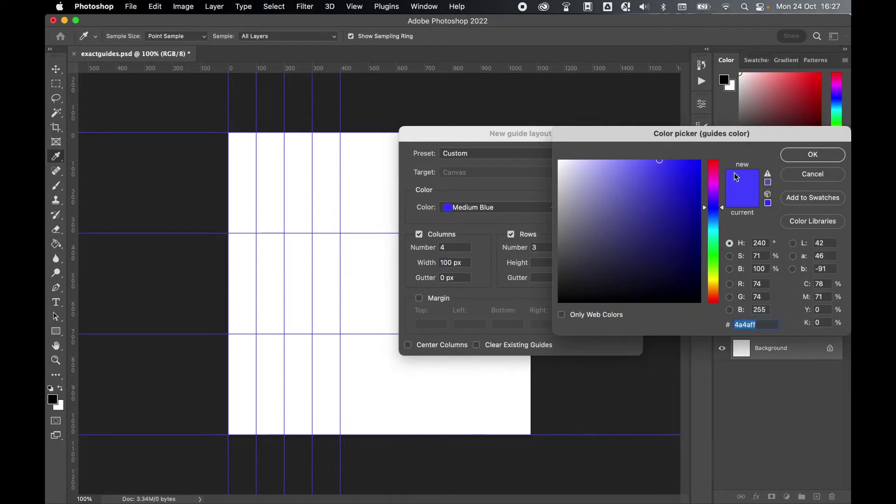
Step: Keep the medium blue colour and Custom preset, and apply the 4-column, 3-row guide layout
click(801, 156)
click(508, 153)
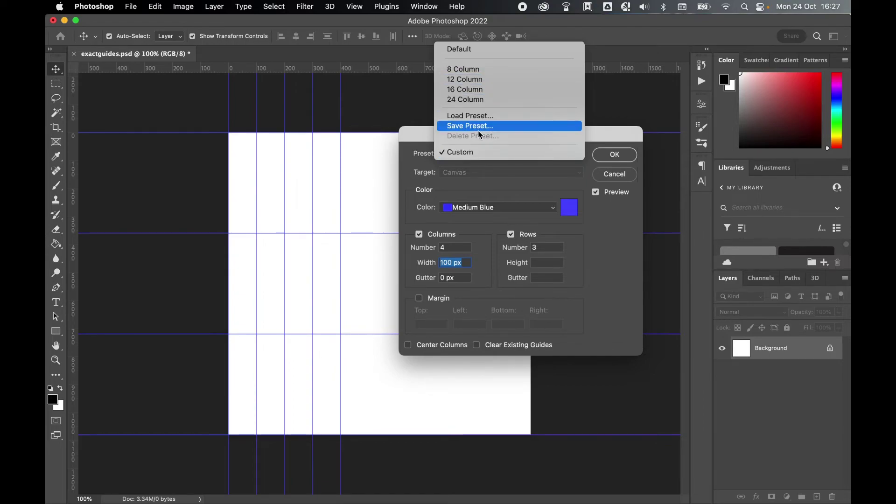
click(489, 184)
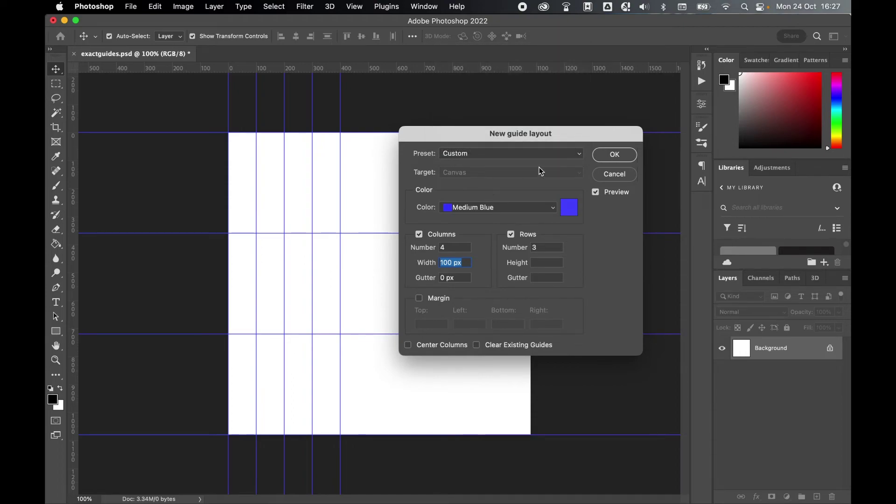
click(610, 155)
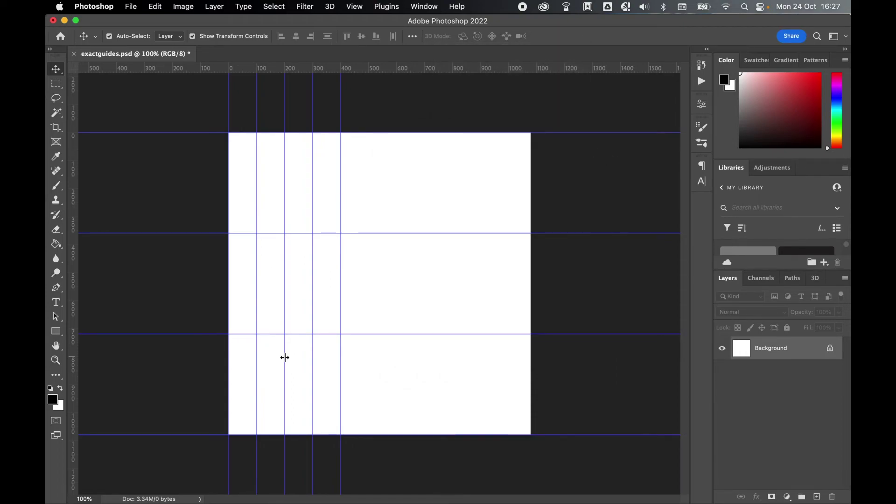
click(354, 7)
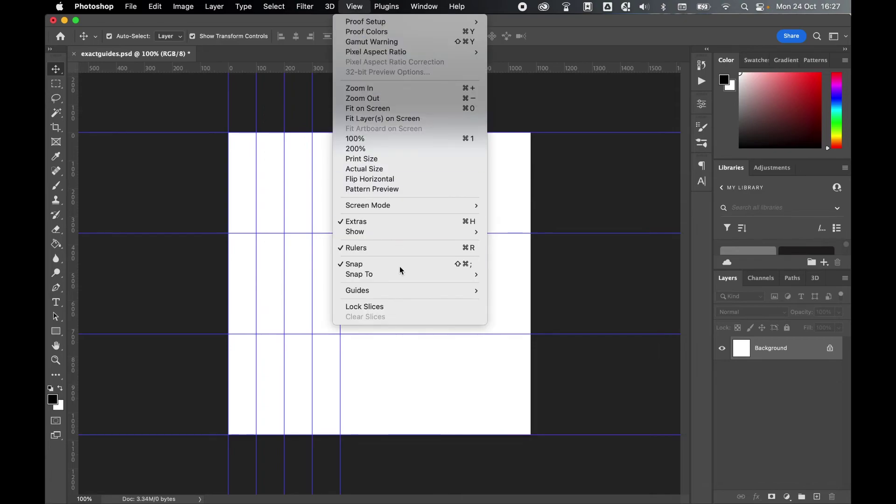
Step: Lock the 4-column, 3-row guide grid in place with Lock Guides
mouse_move(400, 290)
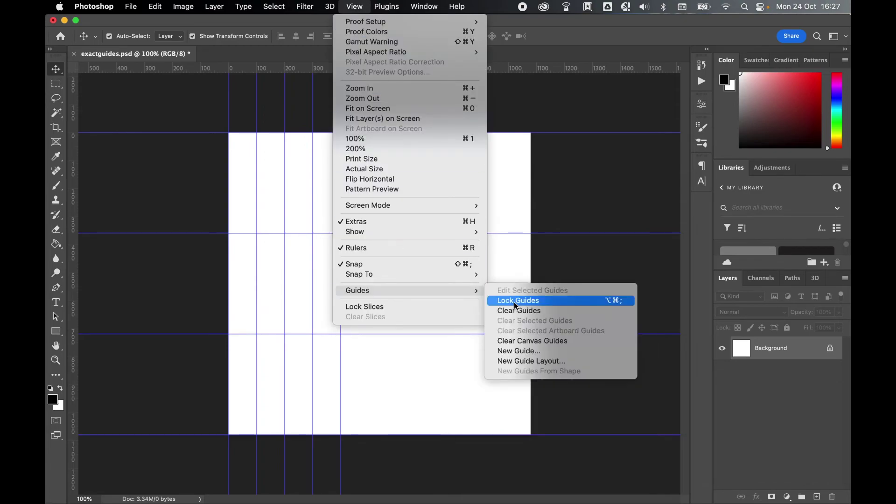
click(541, 304)
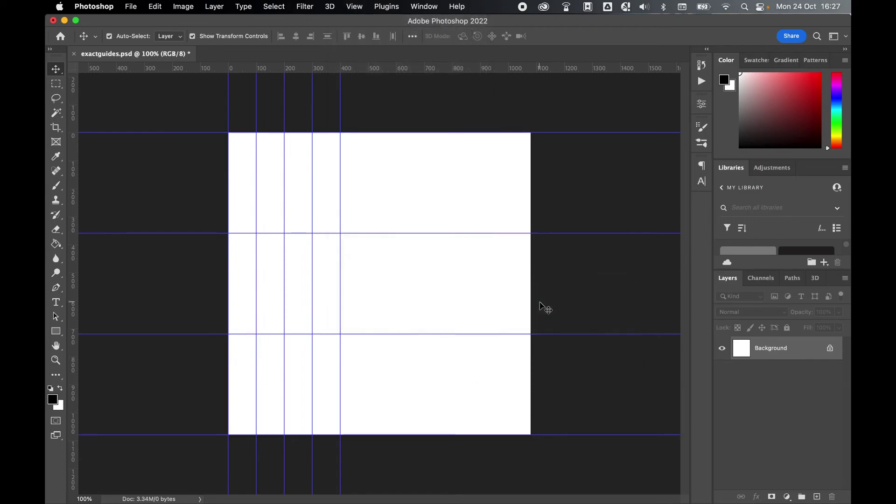